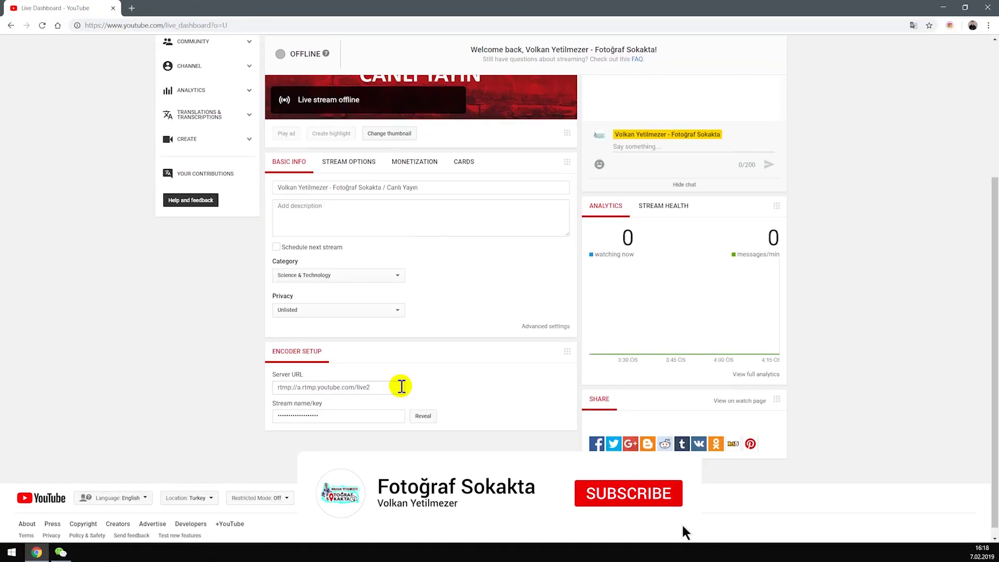
# Copy the server URL from YouTube's encoder setup into the WeChat File Transfer message and end it with a slash
pyautogui.click(401, 386)
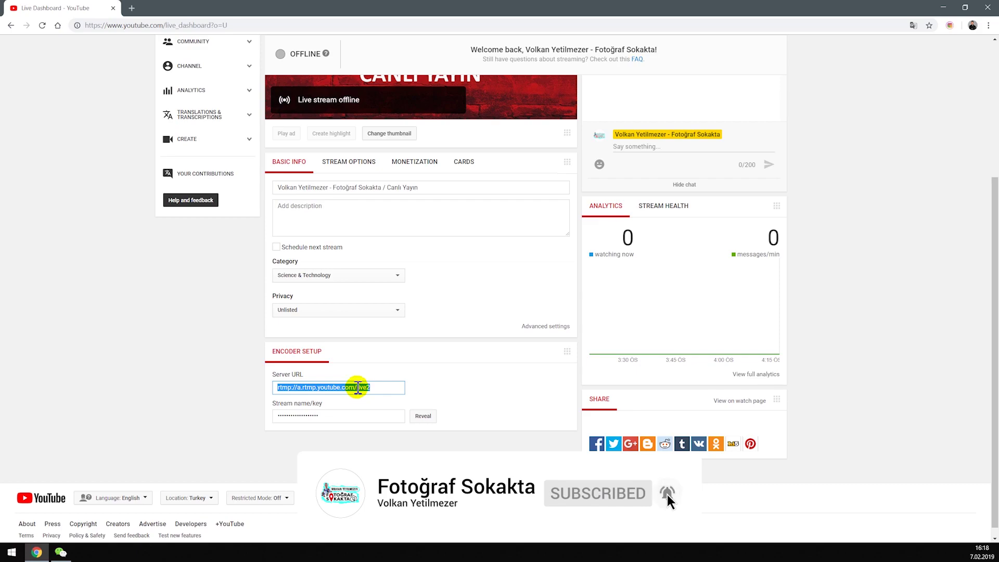
pyautogui.rightClick(358, 389)
pyautogui.click(370, 394)
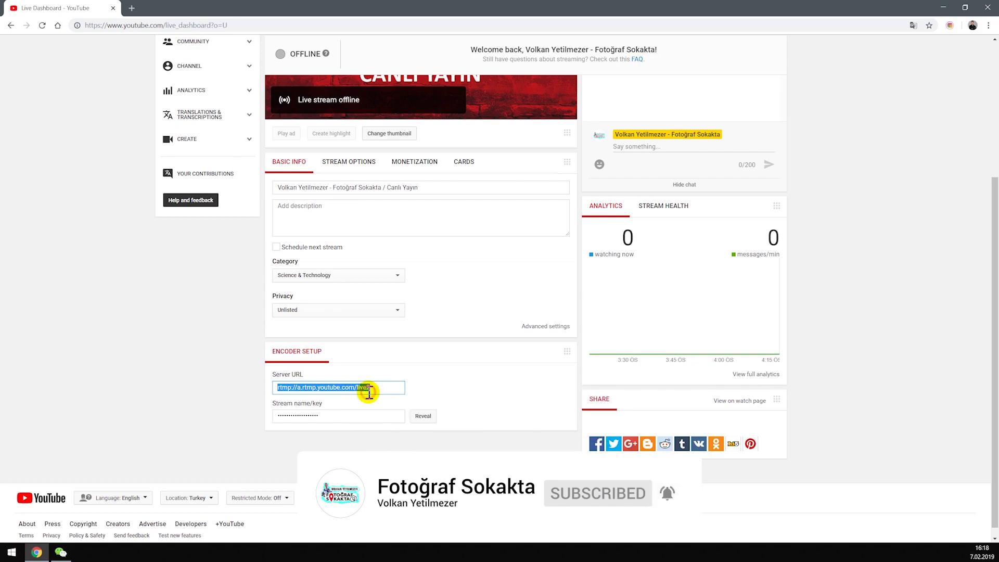
pyautogui.click(62, 553)
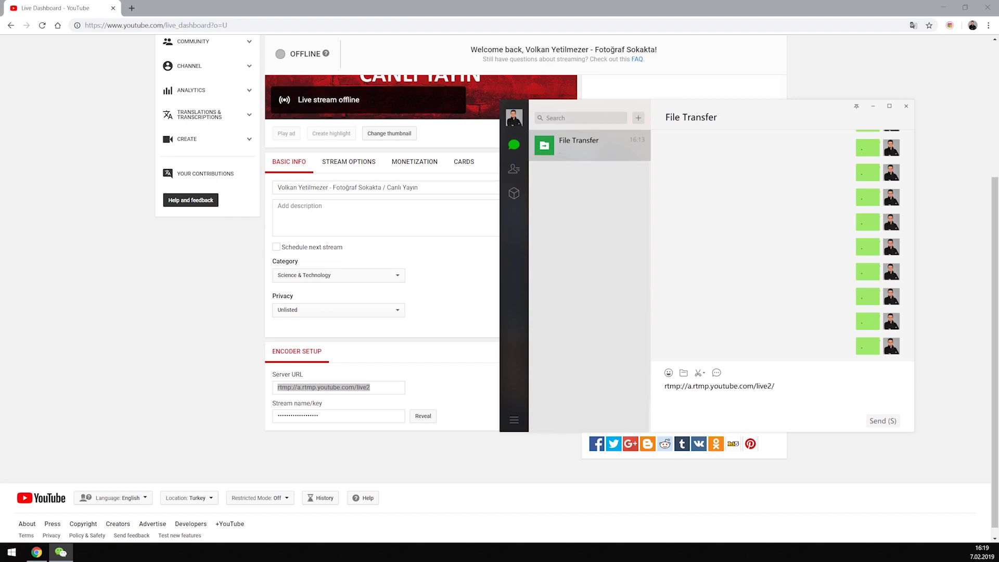
# Reveal and copy the YouTube stream key, paste it after the server URL in WeChat's File Transfer message, and send it
pyautogui.click(430, 395)
pyautogui.click(423, 416)
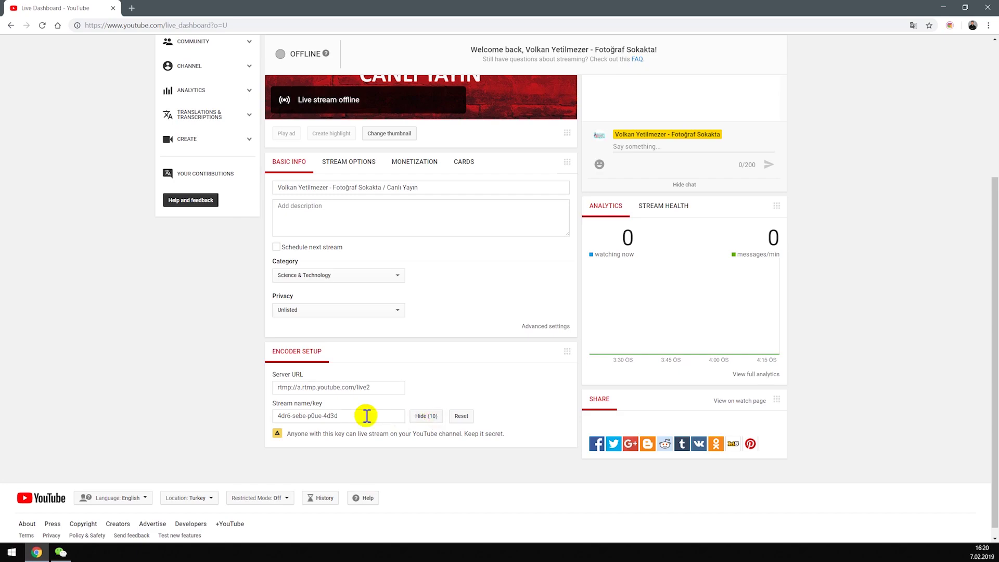
pyautogui.rightClick(328, 420)
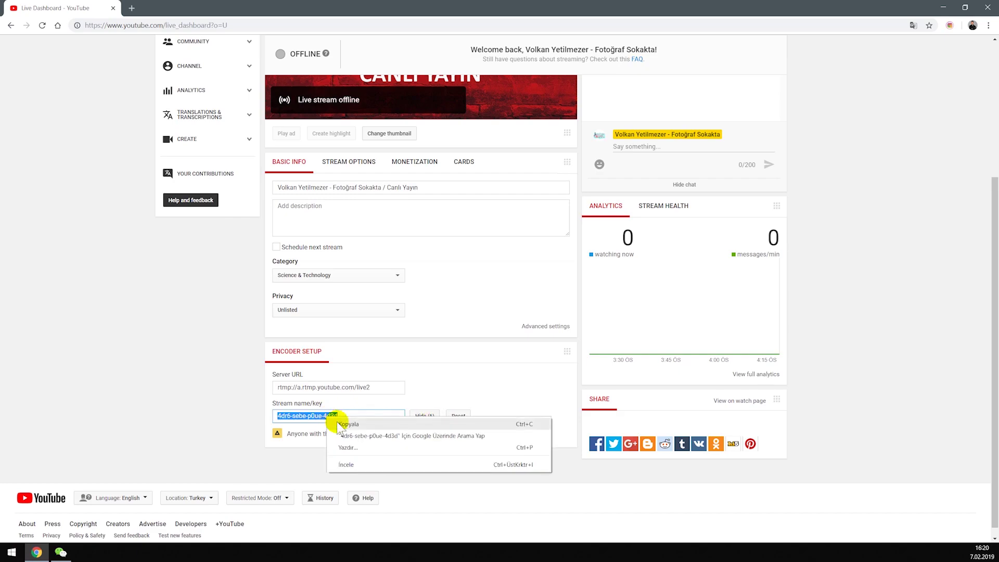
pyautogui.click(347, 428)
pyautogui.click(61, 552)
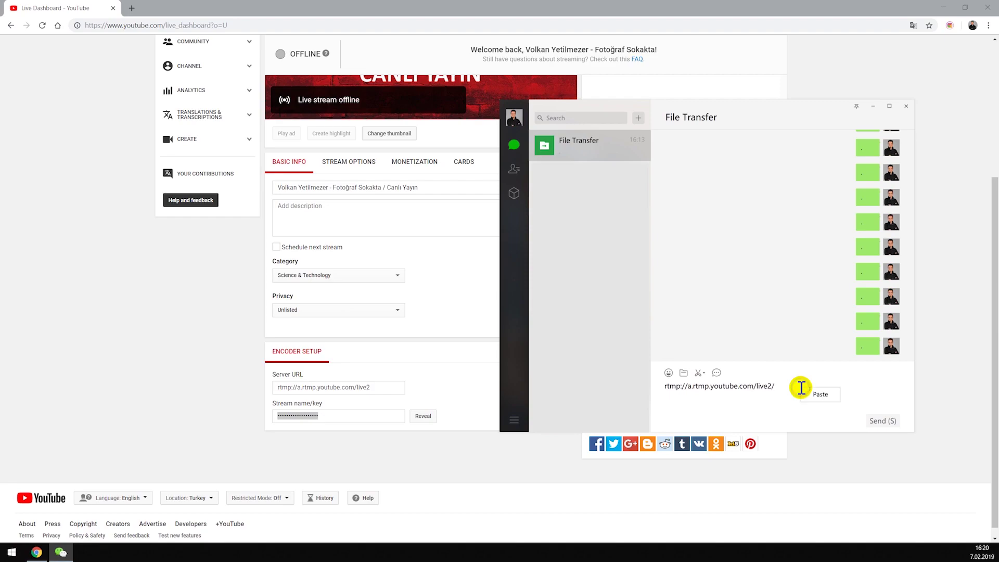
pyautogui.click(819, 394)
pyautogui.click(878, 421)
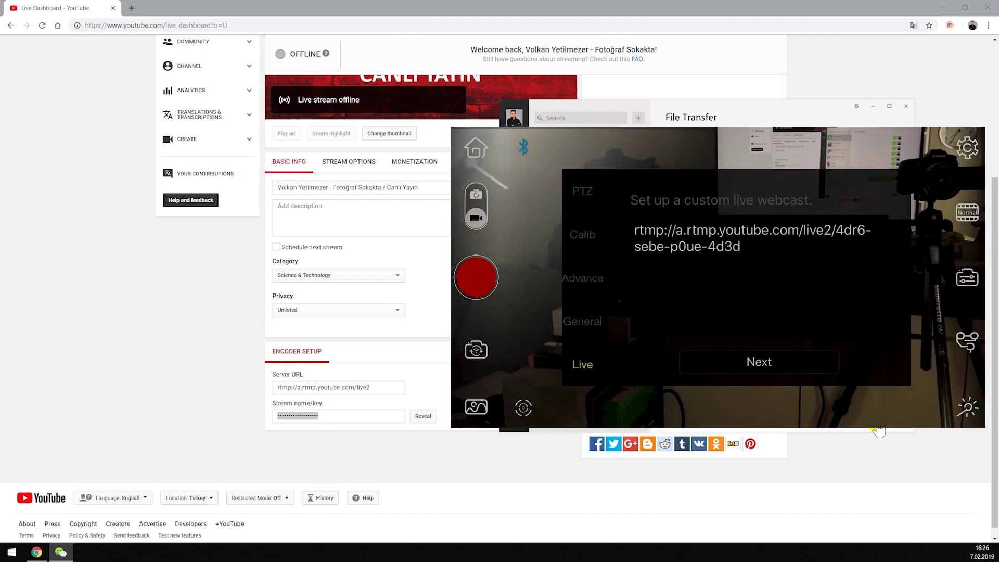
# Return to the YouTube Live Dashboard and view the live stream preview
pyautogui.click(55, 303)
pyautogui.scroll(4, 56, 303)
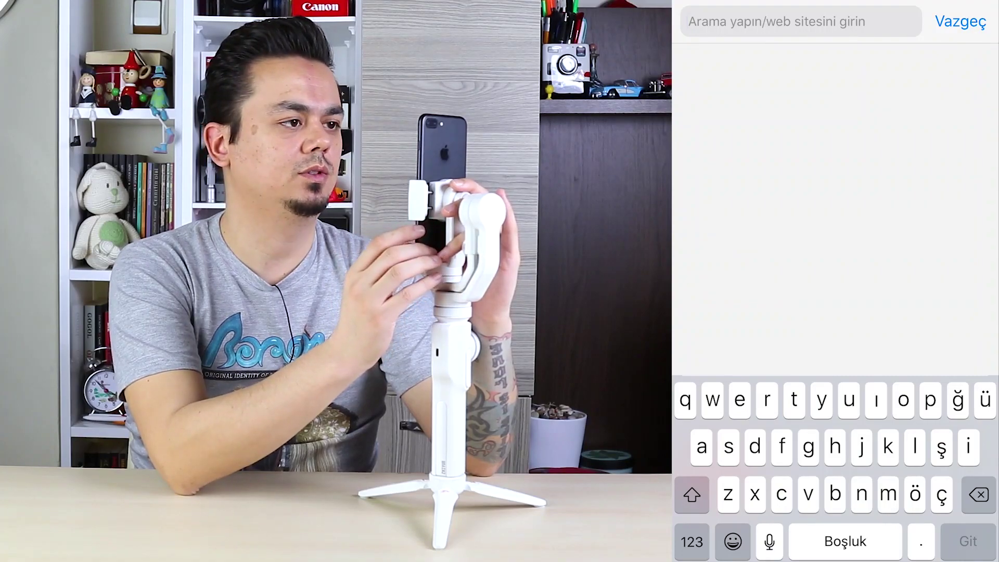
# Open youtube.com in the phone browser and switch it to the desktop version (Masaüstü)
pyautogui.write('youtube.com')
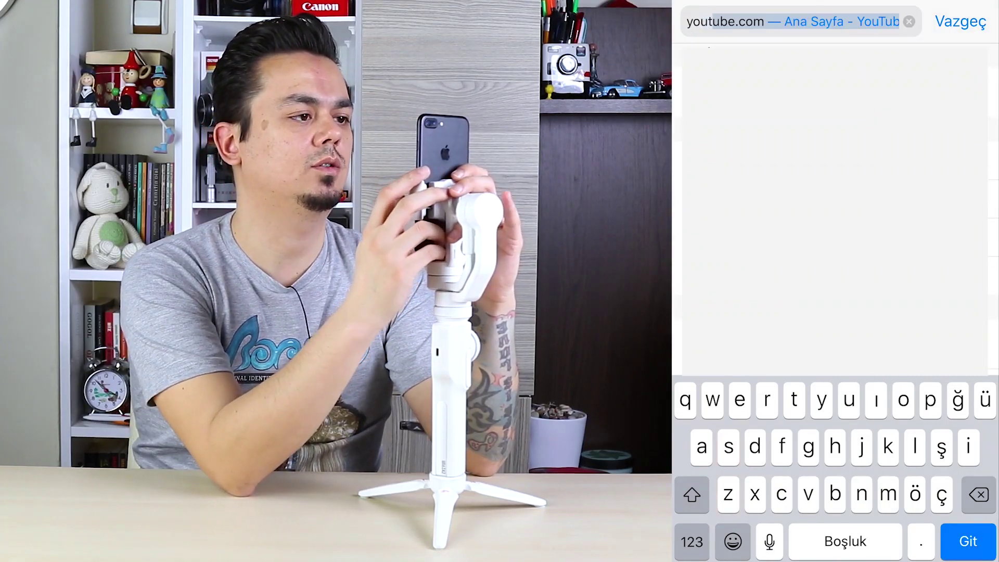
pyautogui.press('Return')
pyautogui.click(972, 63)
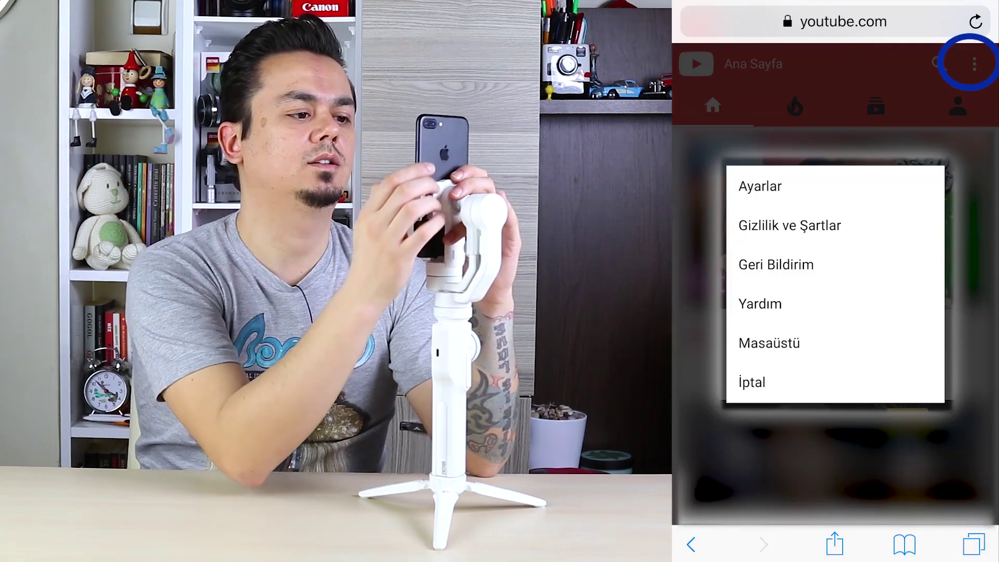
pyautogui.click(769, 342)
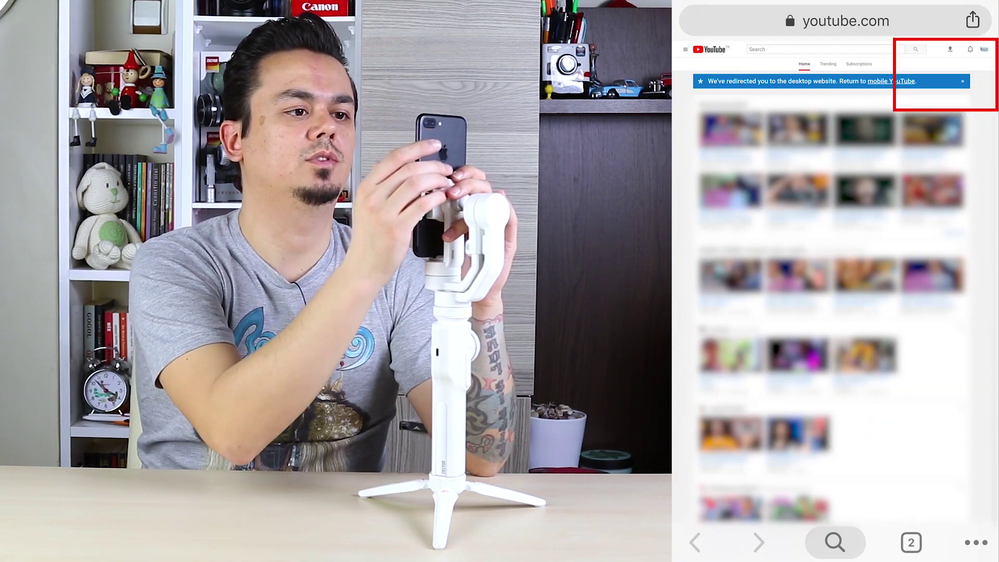
# Open Creator Studio from the YouTube account and dismiss the YouTube Studio notice
pyautogui.click(983, 49)
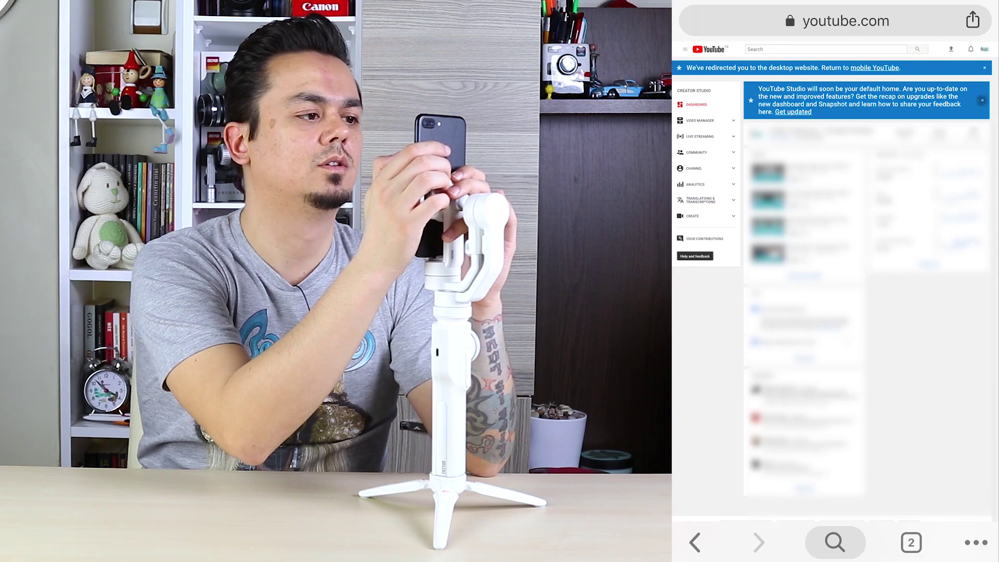
pyautogui.click(982, 100)
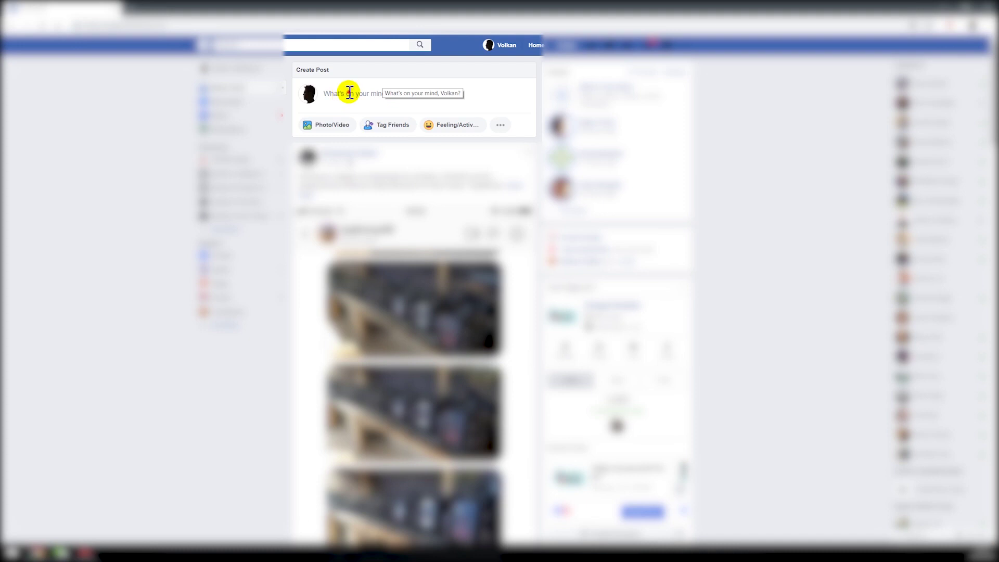
# On Facebook in the desktop browser, start a live video from a new post and choose the Connect method
pyautogui.click(349, 93)
pyautogui.click(502, 146)
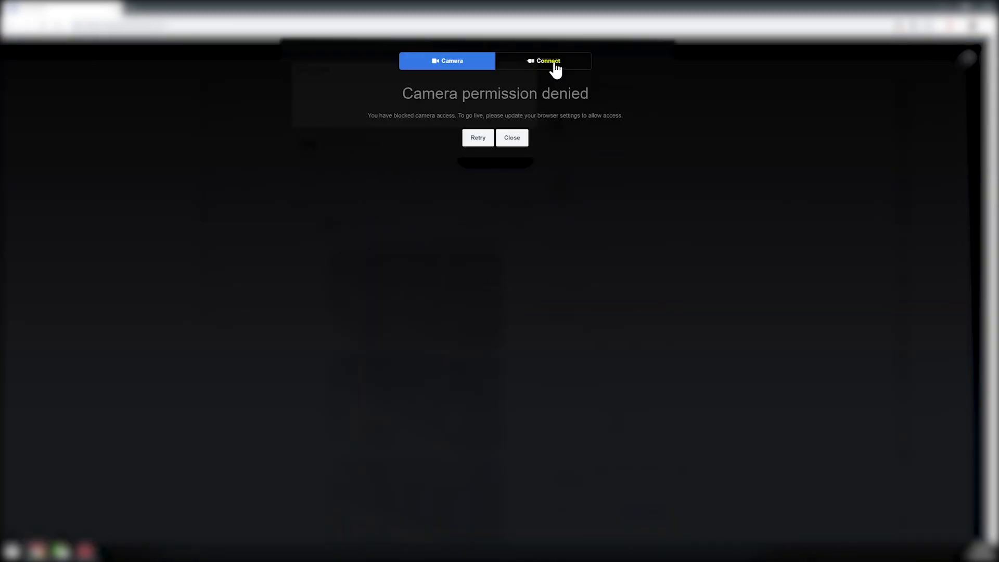
pyautogui.click(554, 61)
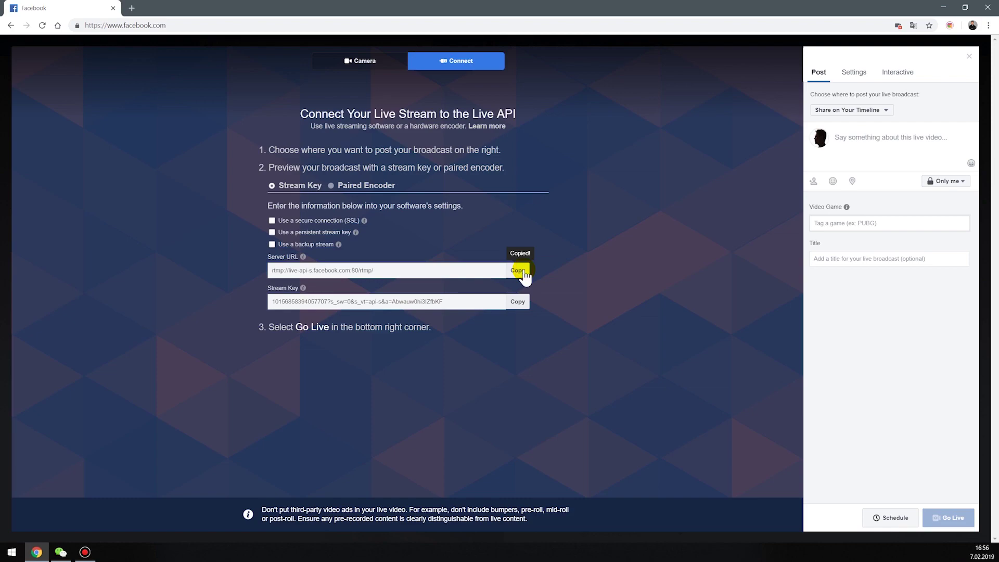
pyautogui.click(61, 552)
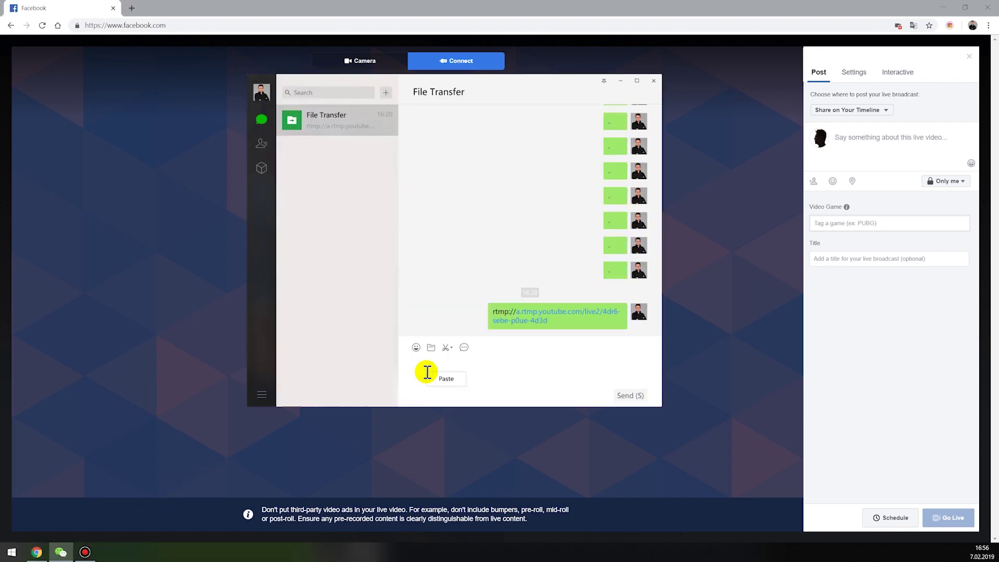
pyautogui.click(442, 379)
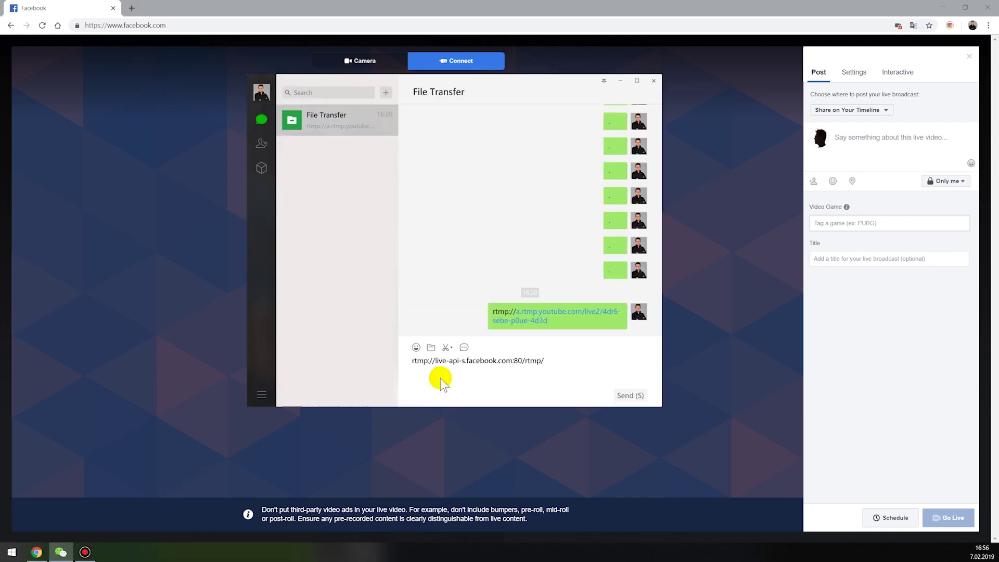
pyautogui.click(174, 315)
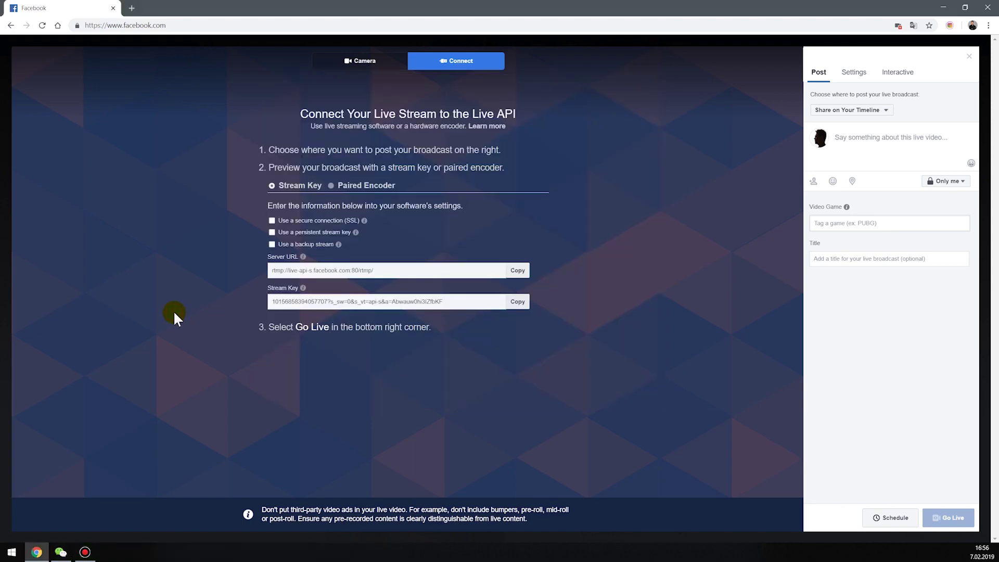
pyautogui.click(518, 303)
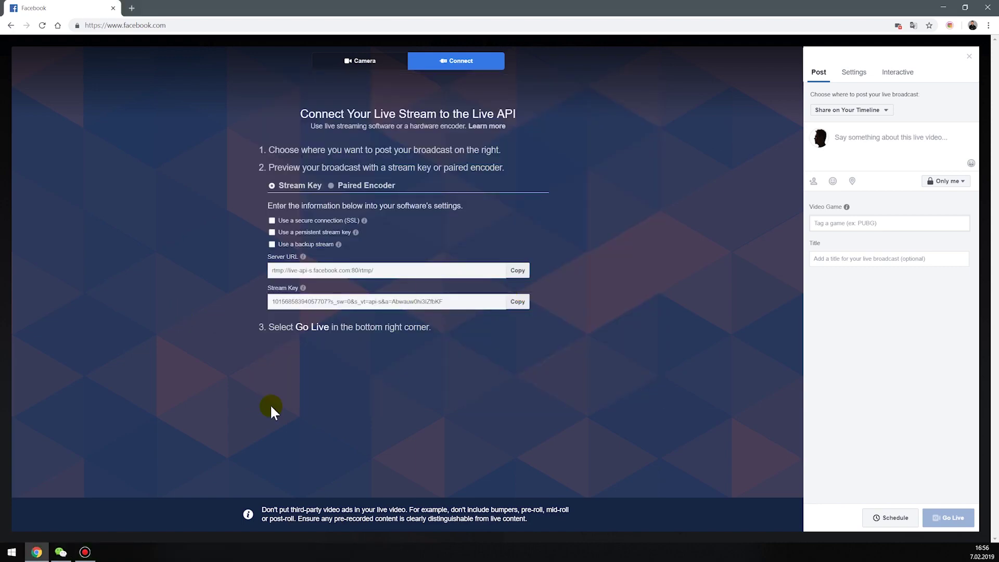
pyautogui.click(60, 553)
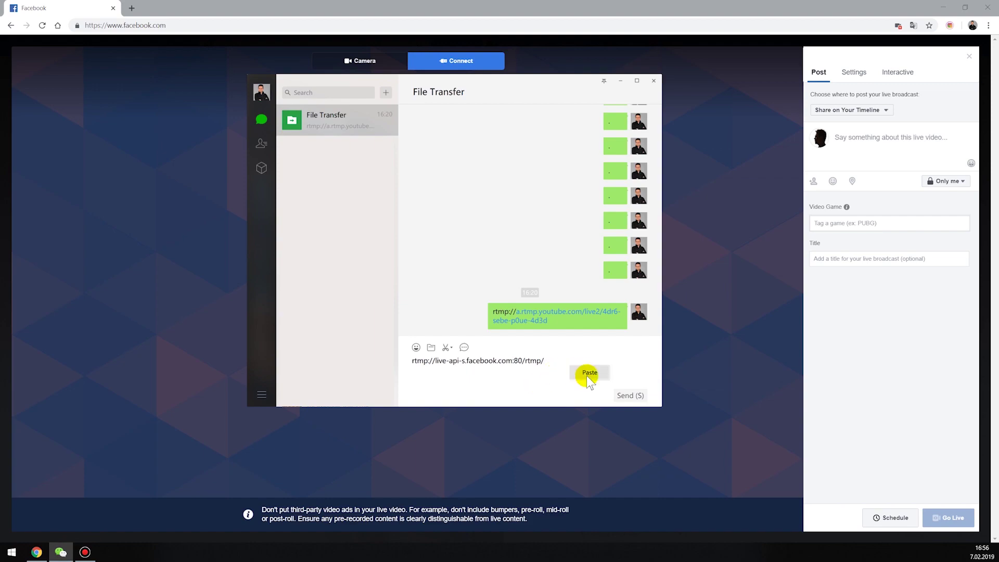
pyautogui.click(588, 372)
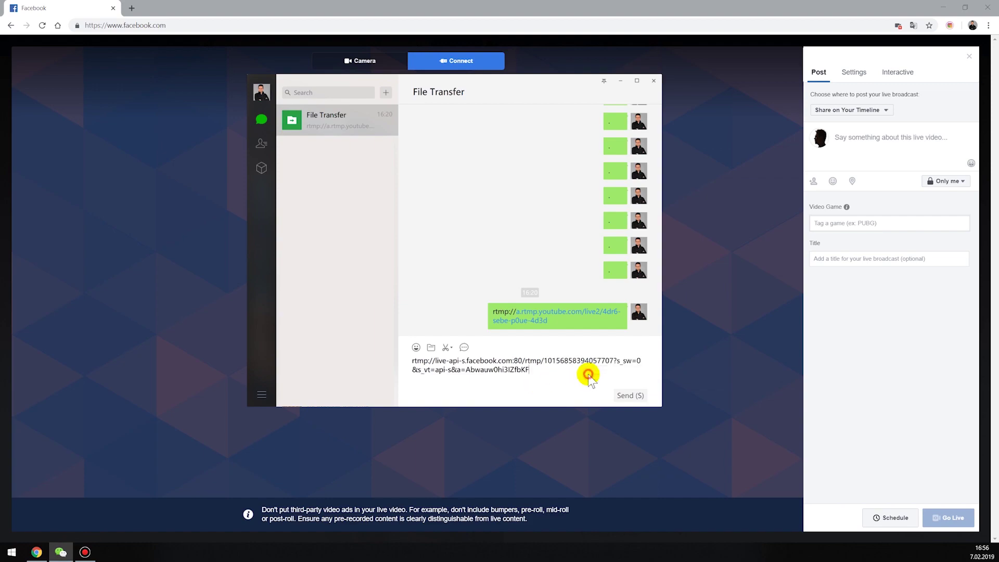
pyautogui.click(630, 397)
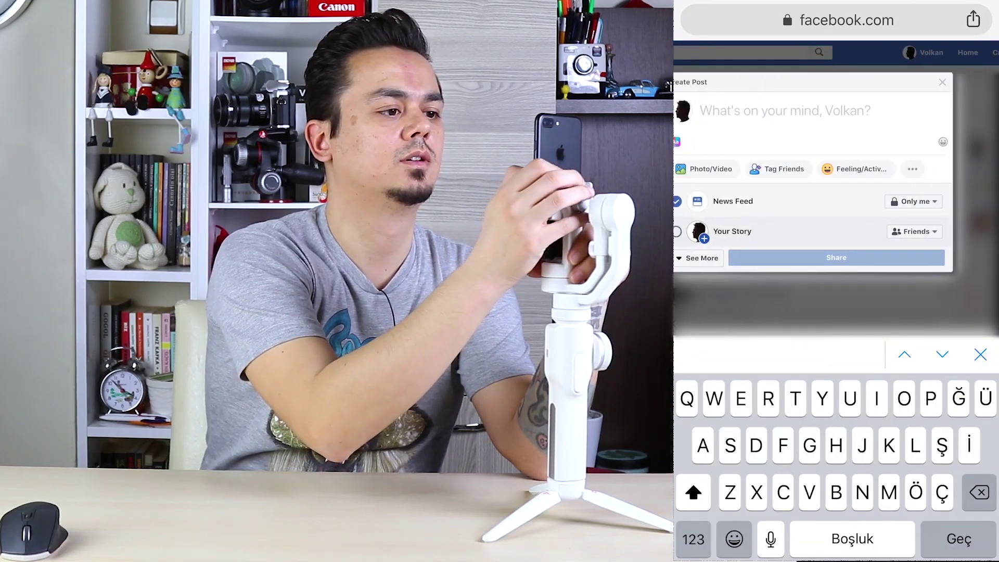
# On the phone's desktop Facebook site, start a Live Video from the new post and open the Connect details with server URL and stream key
pyautogui.click(912, 168)
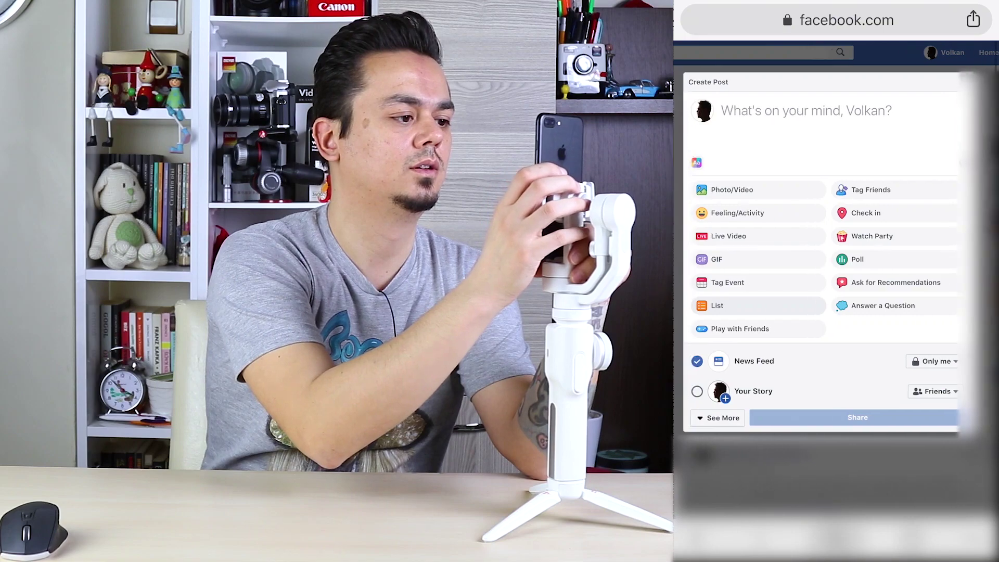
pyautogui.hscroll(-2, 822, 260)
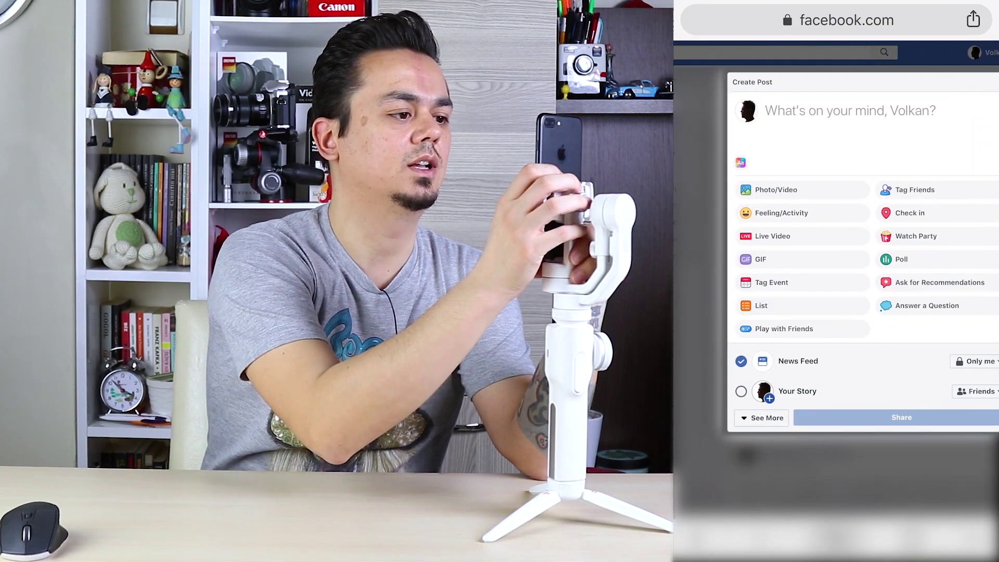
pyautogui.click(772, 235)
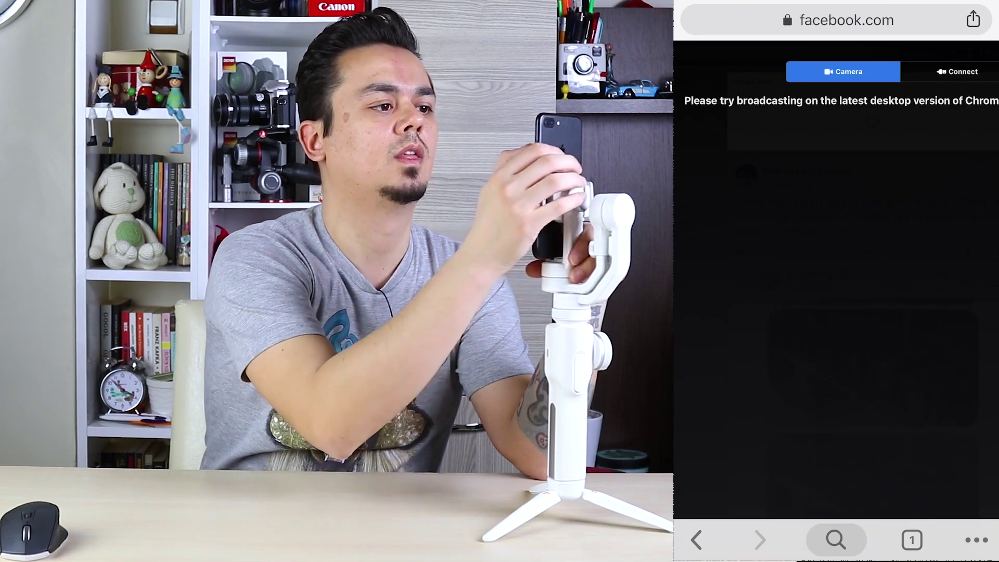
pyautogui.click(957, 72)
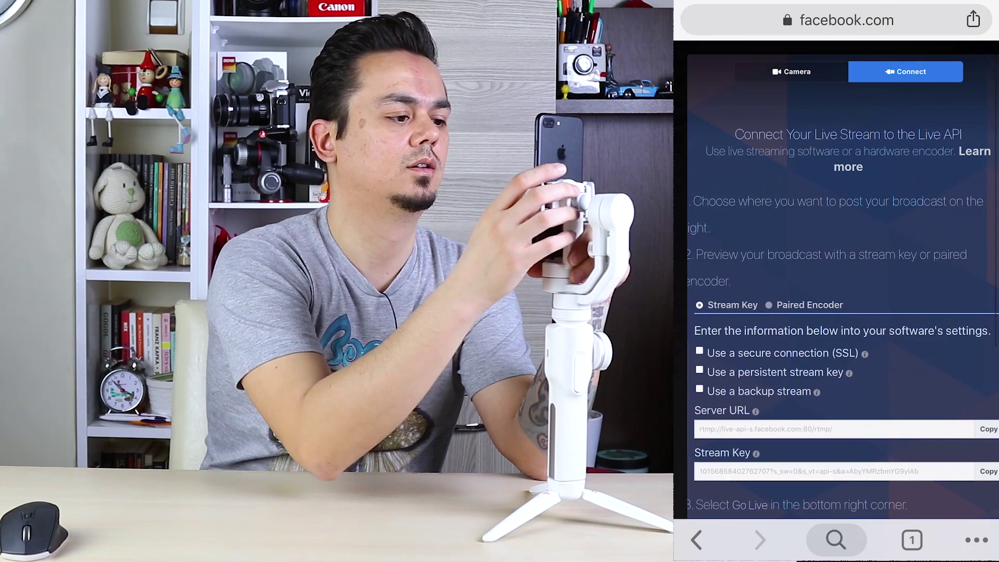
pyautogui.scroll(-5, 835, 280)
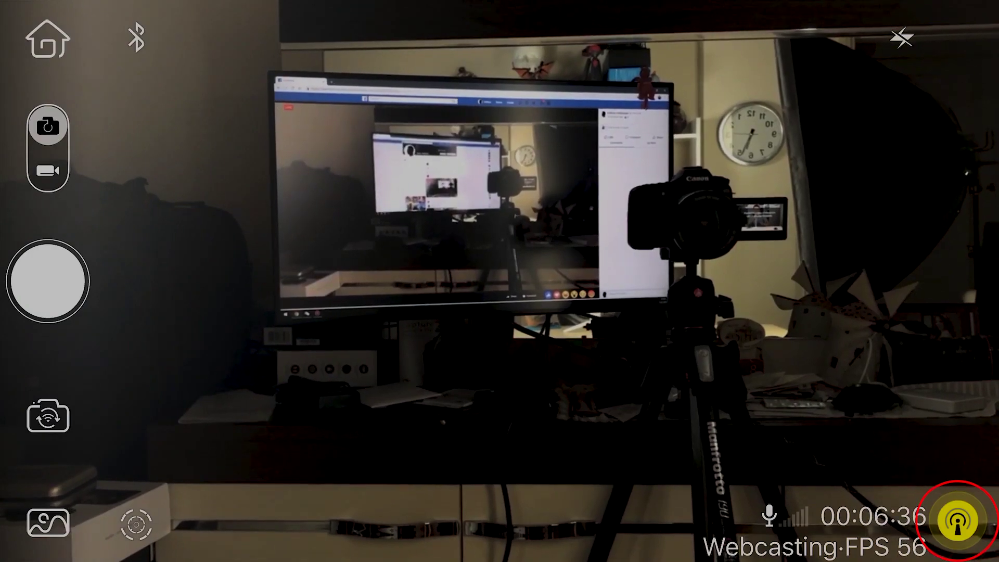
# Stop the running webcast in the phone's camera app
pyautogui.click(957, 520)
pyautogui.click(499, 432)
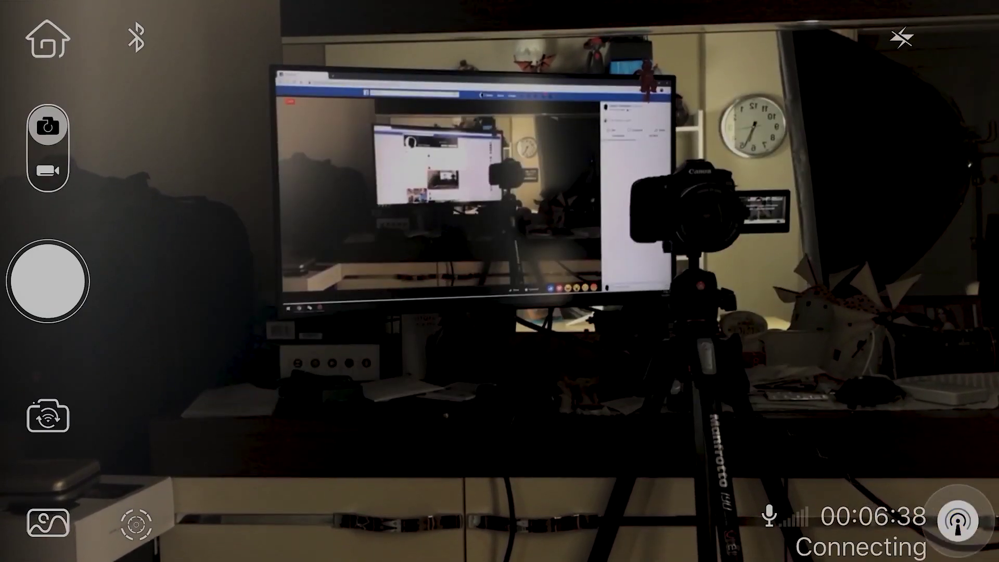